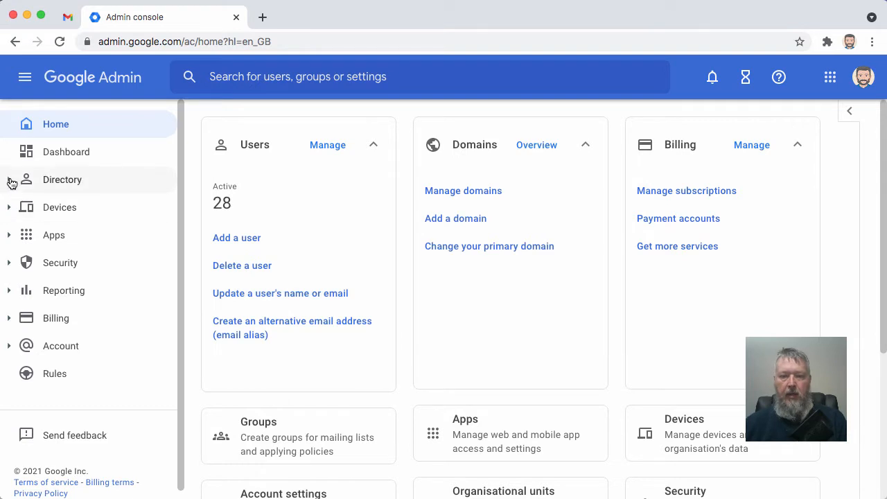
Review the Clients shared drive's settings in the Drive and Docs shared drive management, leaving its options as they are.
left_click(14, 234)
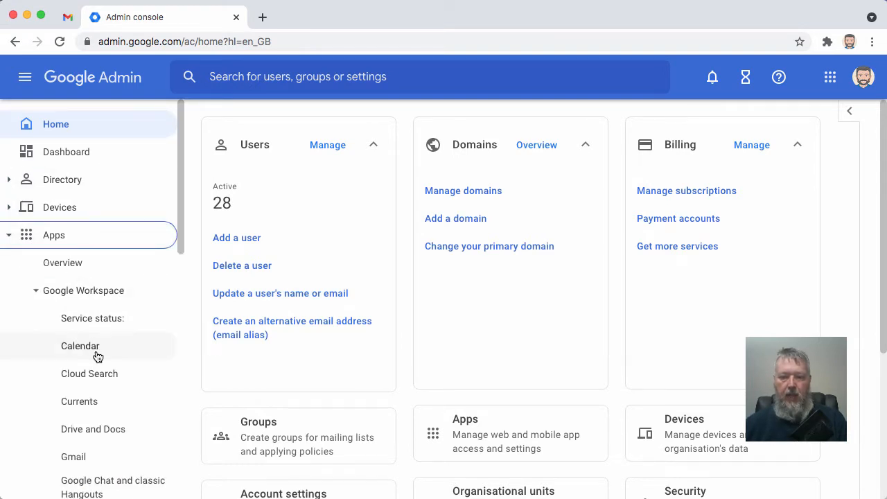
left_click(90, 430)
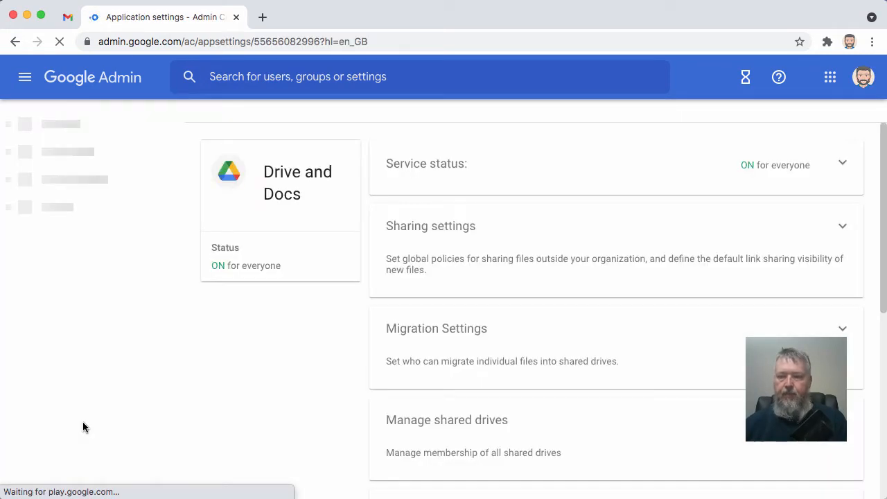
left_click(455, 425)
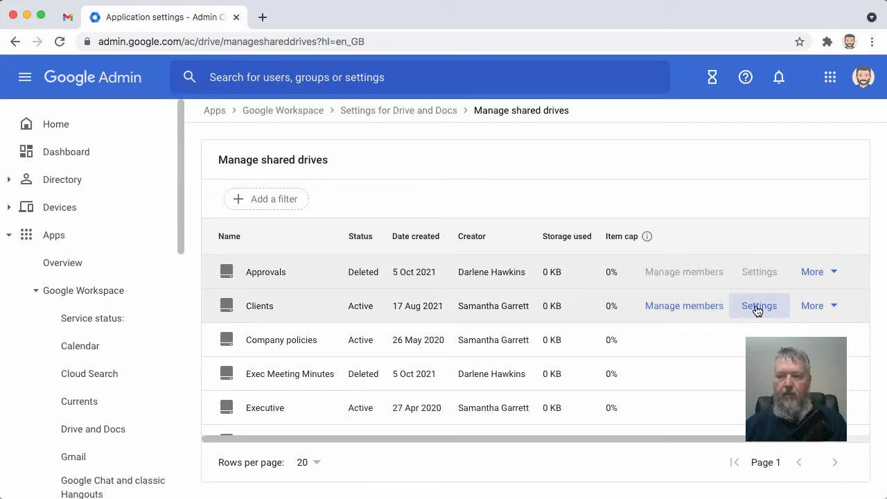
left_click(756, 308)
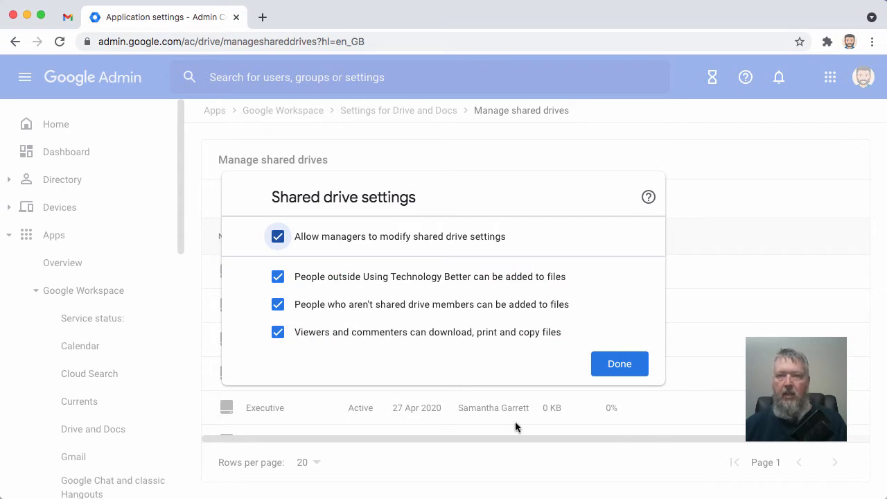
left_click(615, 363)
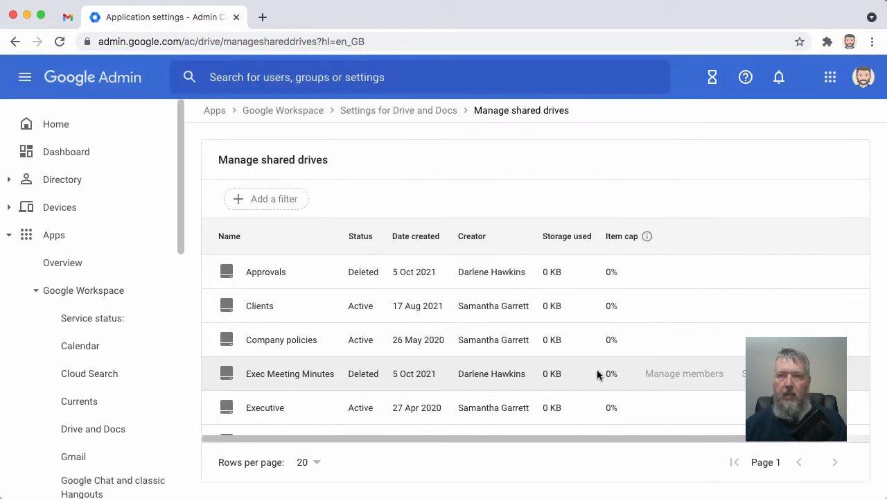
Go to the Shared drive creation options in the Drive and Docs sharing settings.
left_click(383, 114)
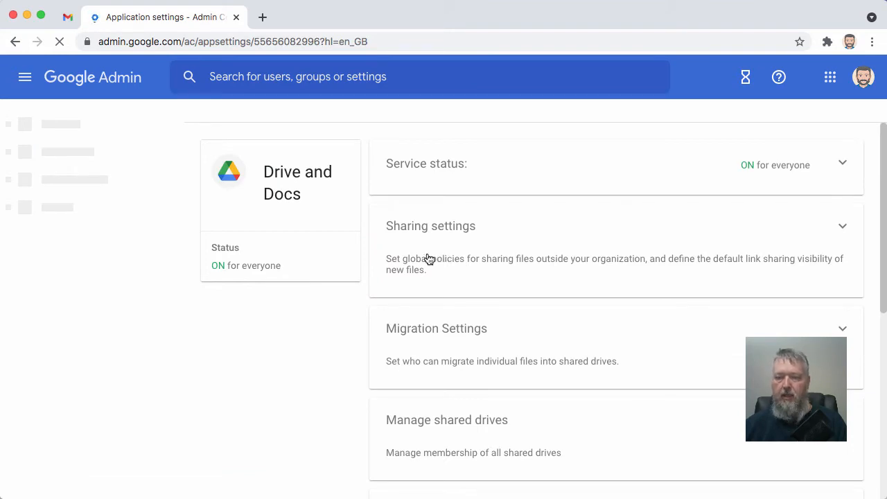
left_click(410, 228)
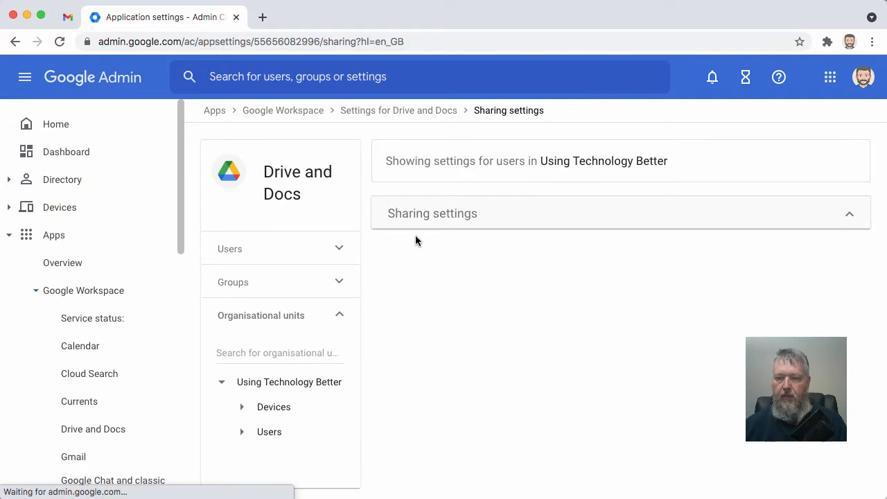
scroll(416, 239, "down", 6)
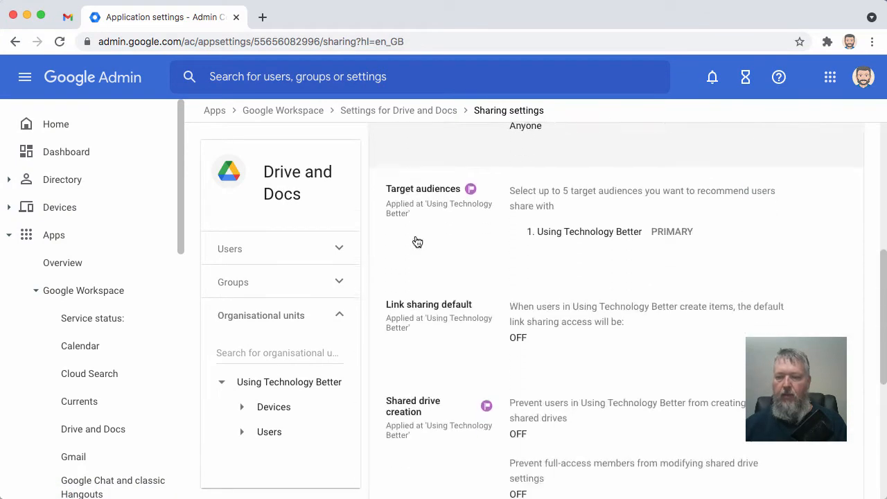
scroll(416, 237, "down", 3)
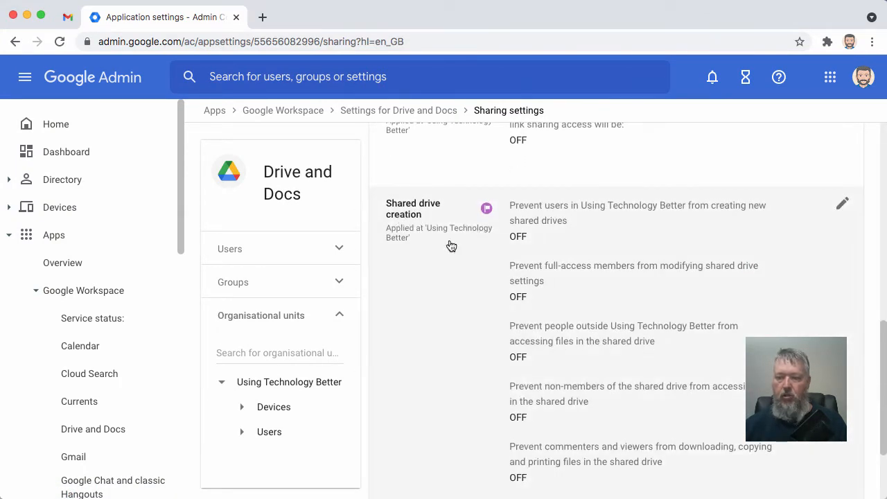
scroll(451, 246, "down", 1)
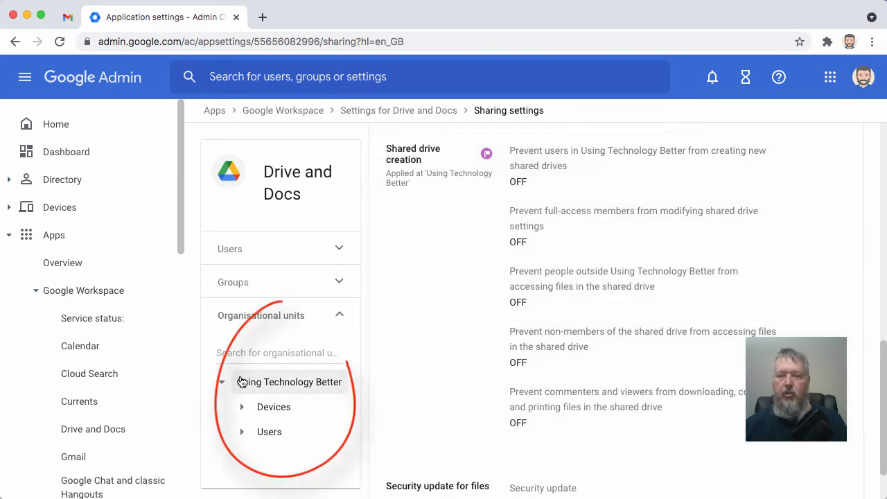
Select the Shared Drive Restricted organisational unit under Users and open its Shared drive creation options for editing.
left_click(242, 432)
scroll(277, 416, "down", 3)
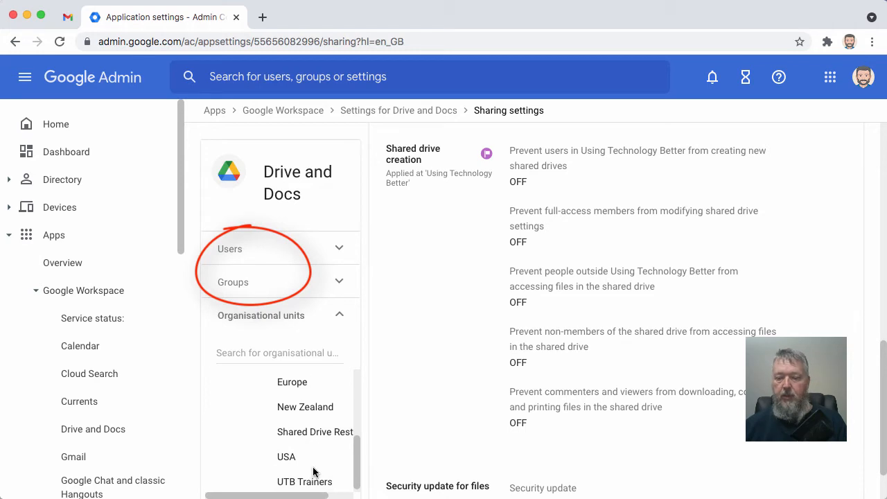
scroll(311, 474, "down", 1)
left_click(303, 429)
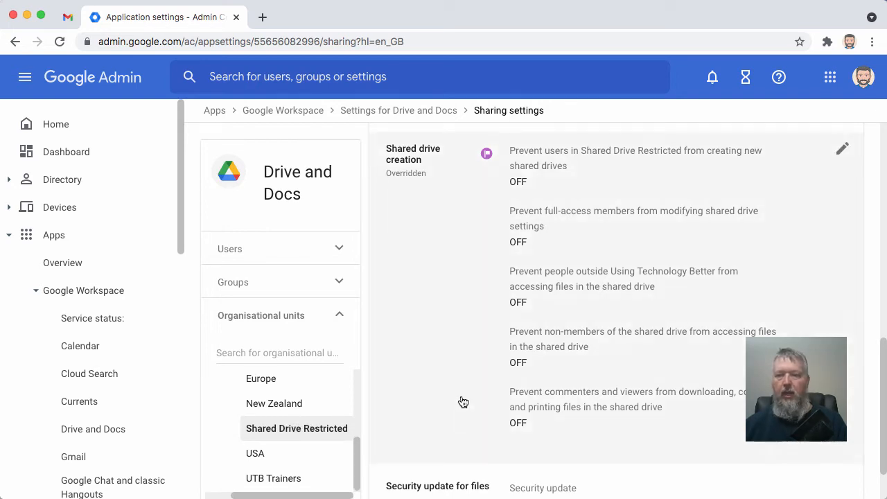
left_click(470, 288)
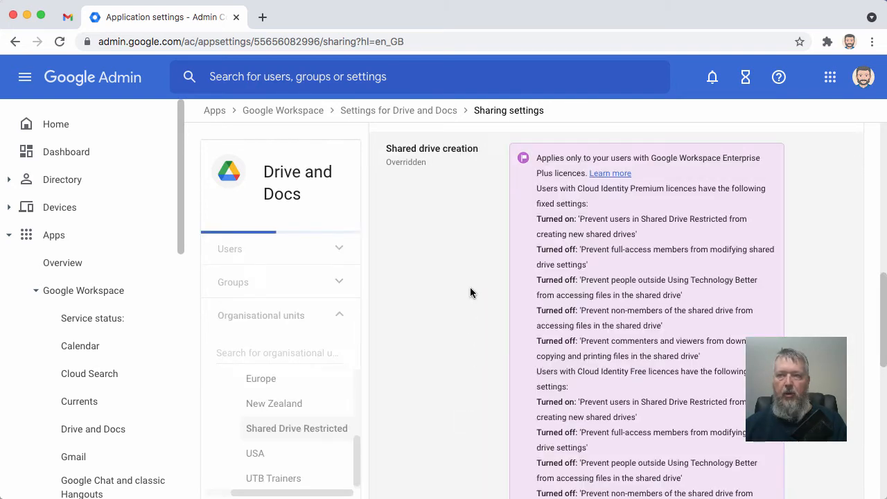
scroll(538, 400, "down", 5)
scroll(539, 401, "down", 1)
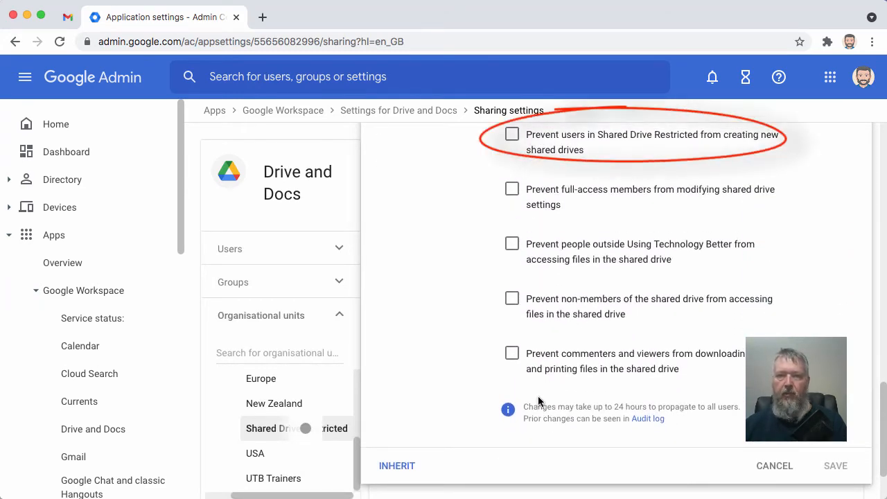
left_click(511, 135)
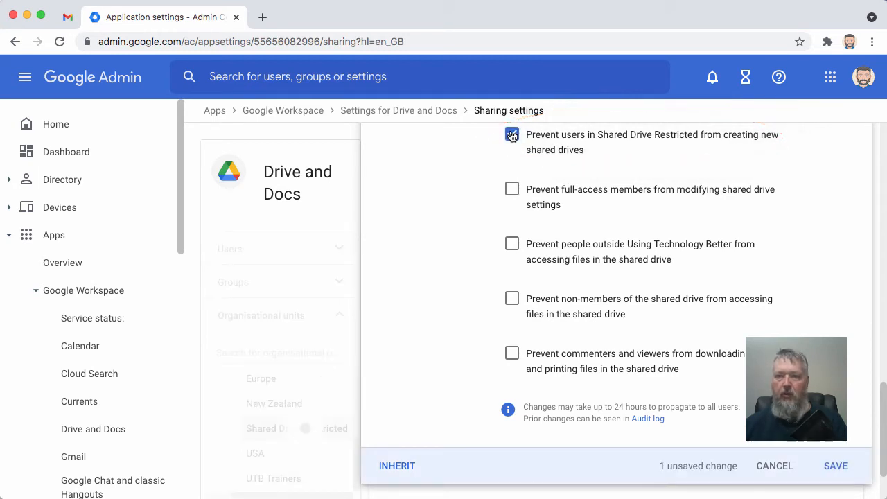
left_click(511, 135)
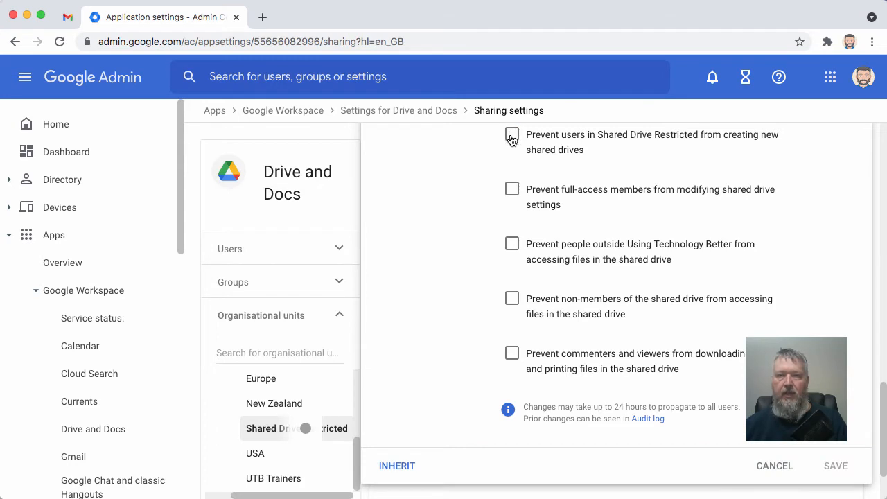
left_click(514, 191)
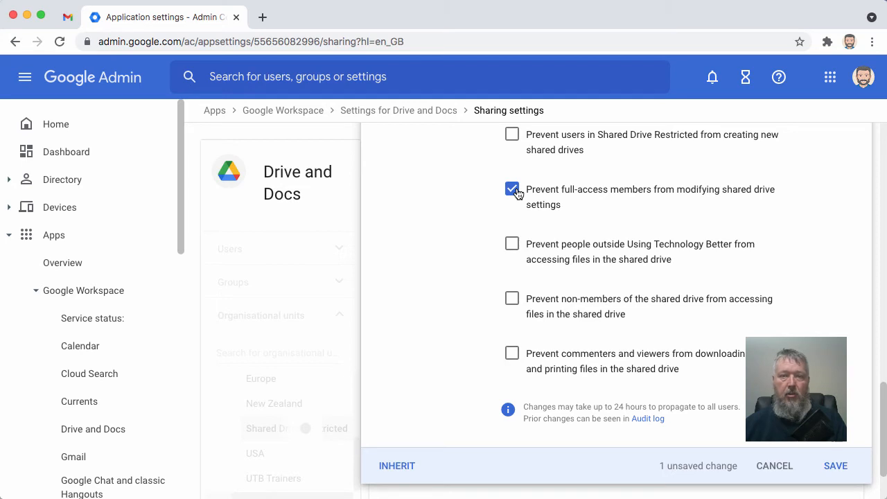
left_click(513, 190)
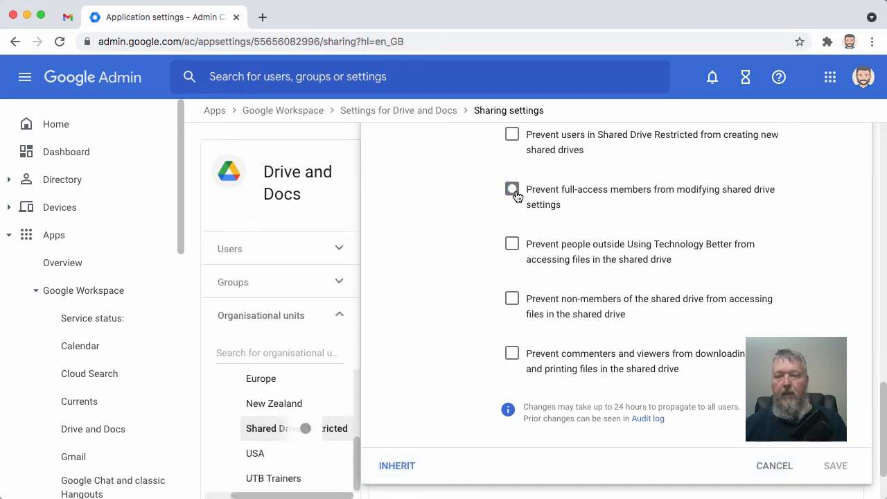
left_click(513, 246)
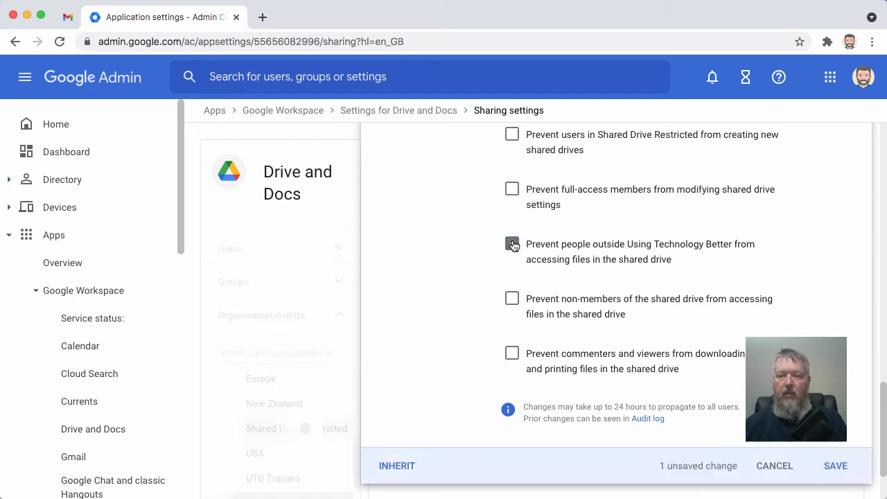
left_click(512, 299)
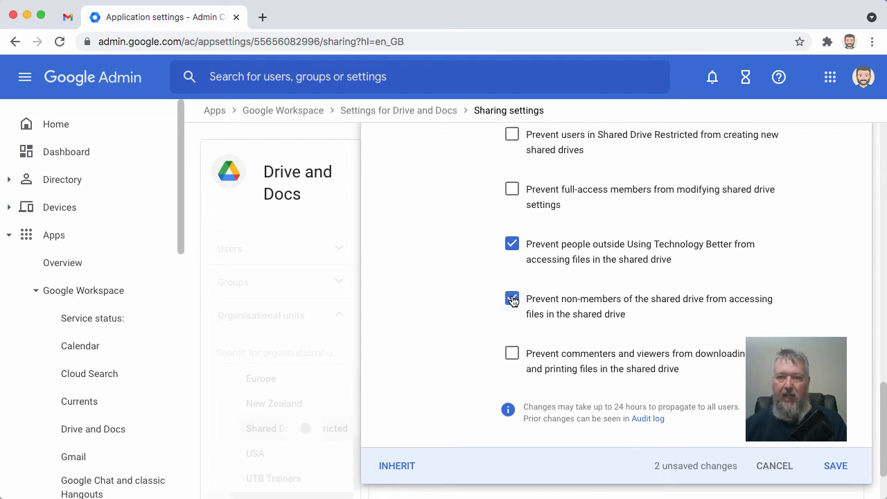
left_click(512, 300)
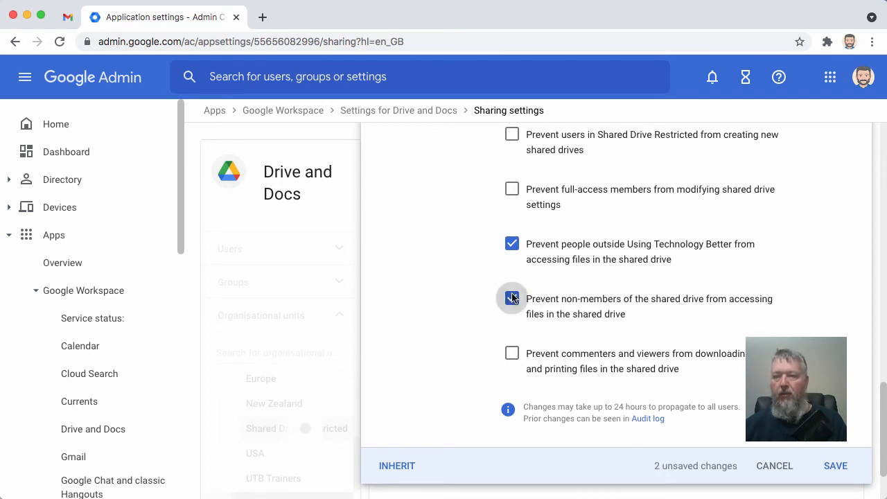
left_click(513, 245)
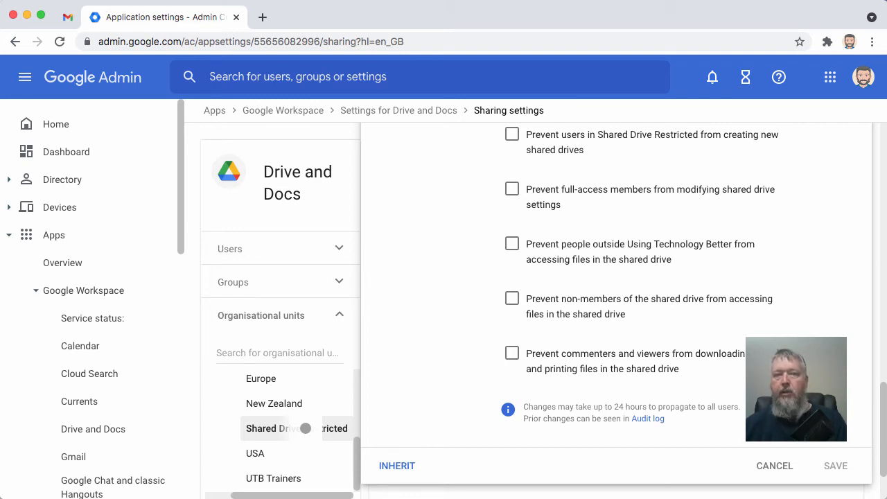
Prevent people outside Using Technology Better and non-members from accessing shared drive files for Shared Drive Restricted, and save.
left_click(511, 244)
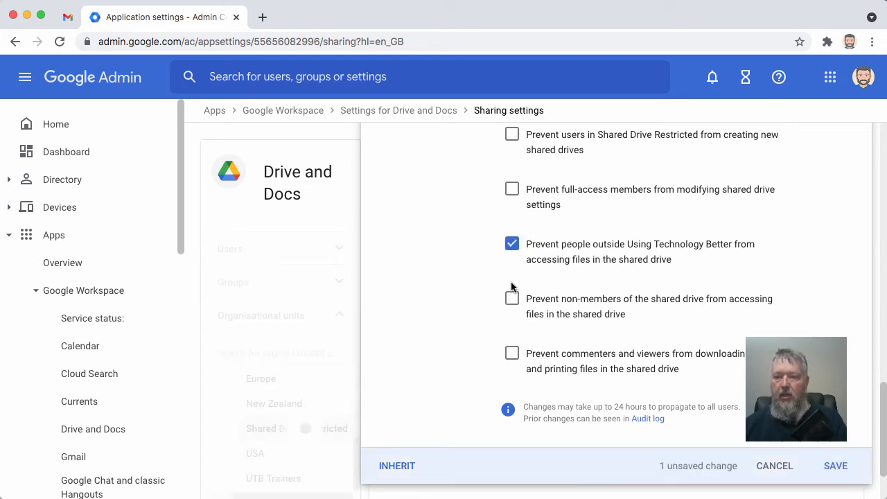
left_click(516, 304)
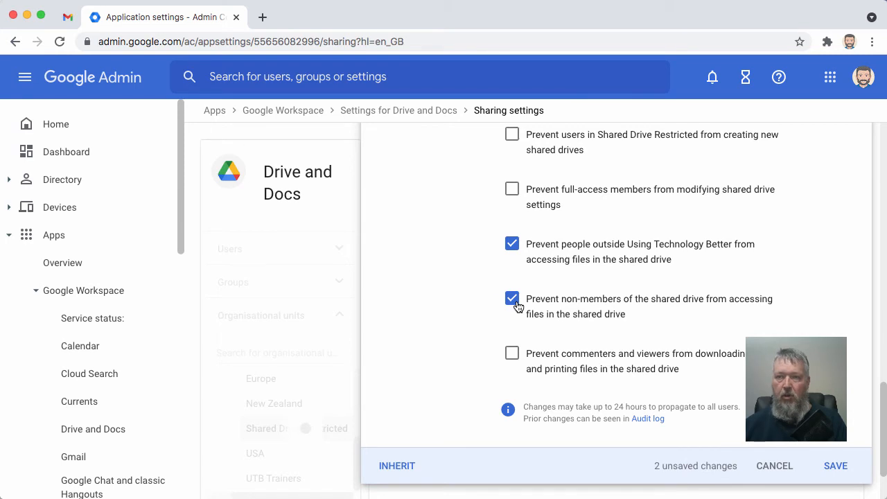
left_click(834, 465)
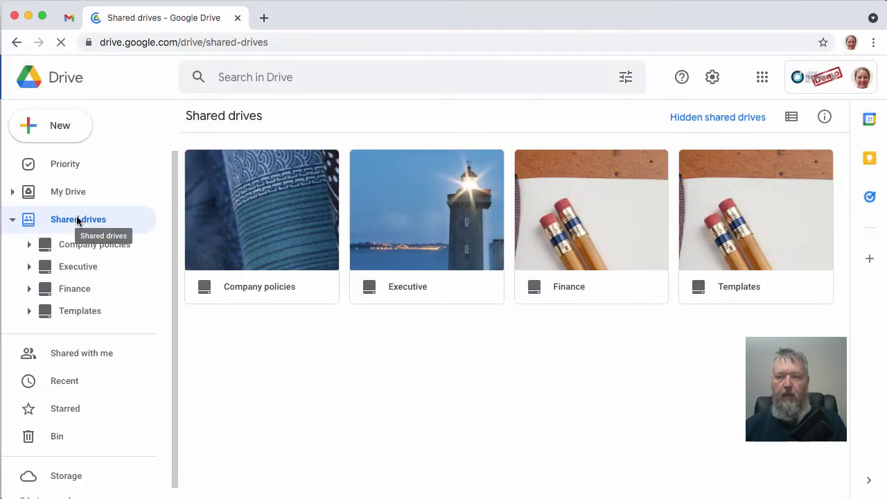
Switch to Google Drive and create a new shared drive named "Project A".
right_click(77, 220)
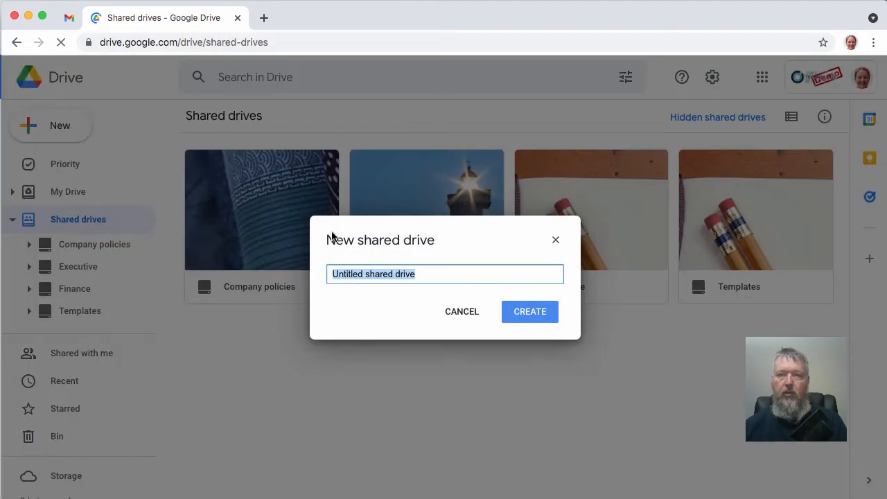
type("Project A")
left_click(529, 314)
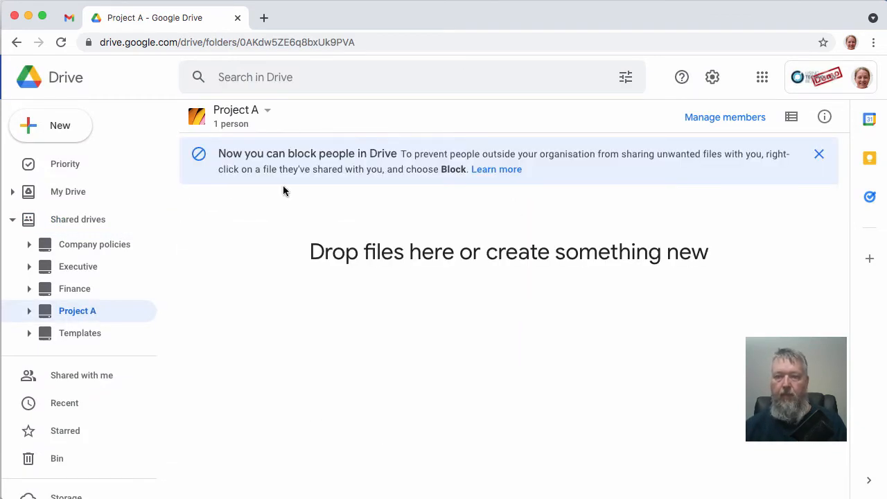
Allow people outside Using Technology Better to be added to files in the Project A shared drive settings.
left_click(270, 110)
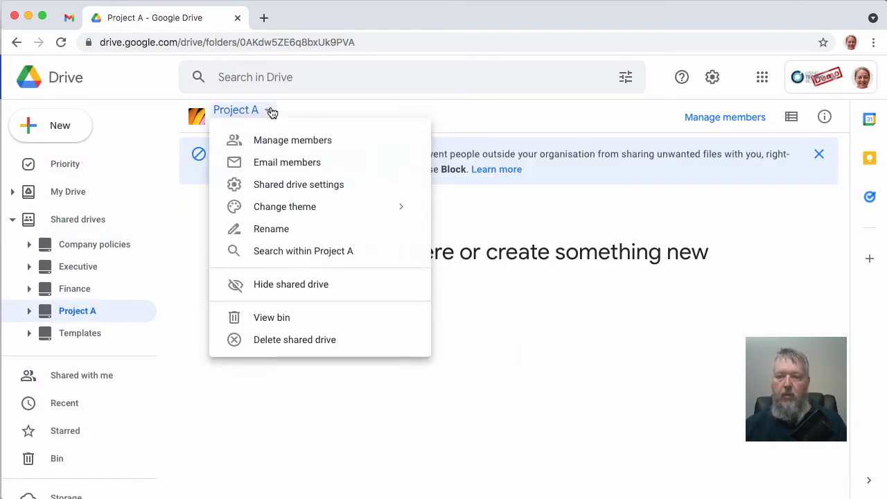
left_click(296, 185)
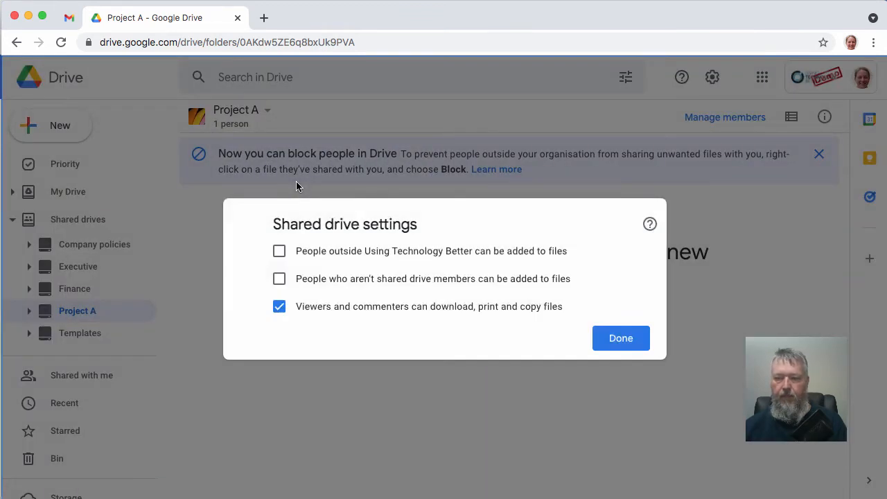
left_click(277, 251)
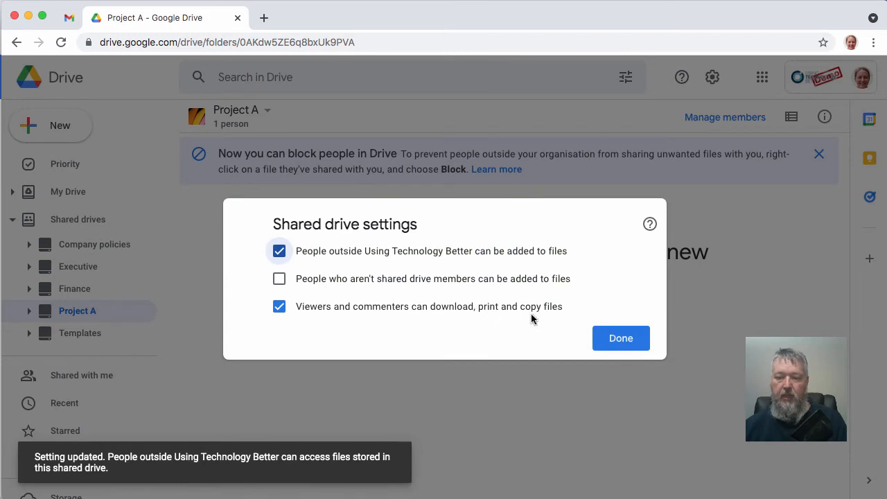
left_click(620, 338)
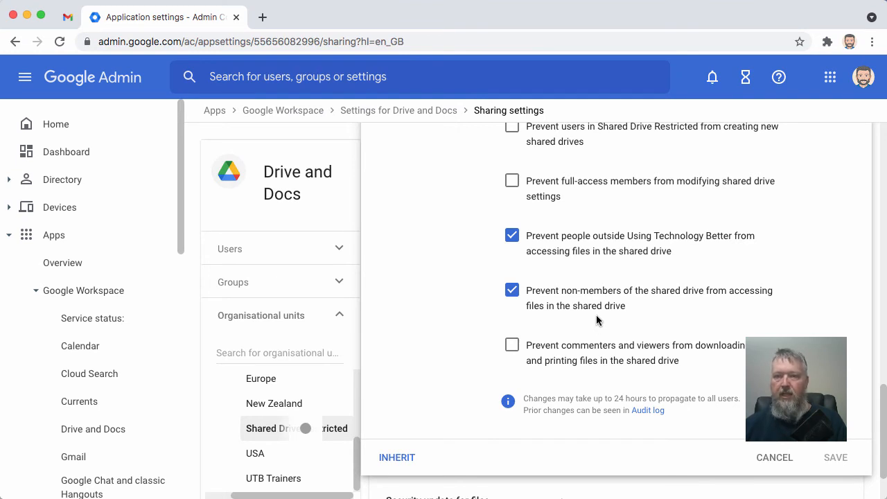
Back in the Admin console, prevent full-access members of Shared Drive Restricted from modifying shared drive settings, and save.
left_click(513, 181)
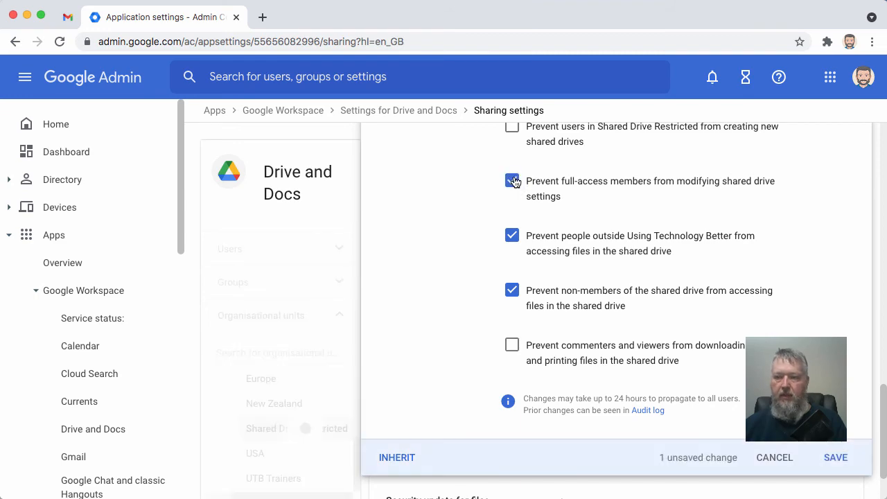
left_click(835, 457)
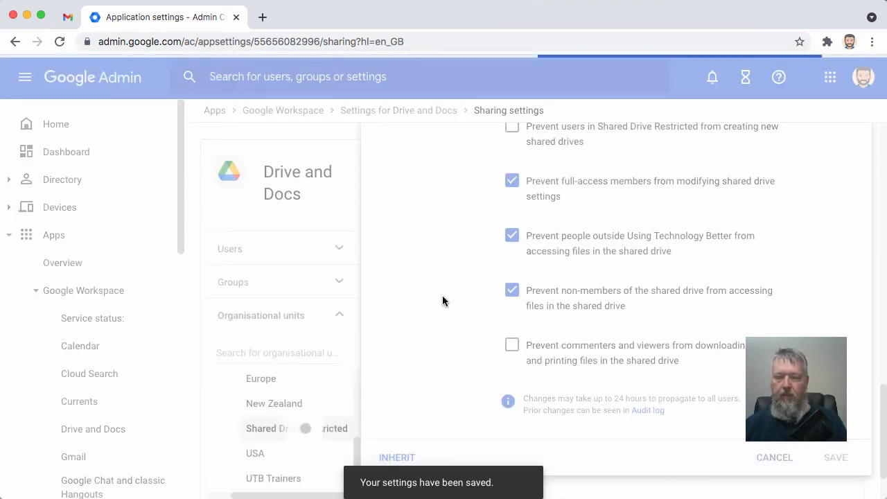
Switch to Google Drive and review the shared drive settings of the existing Project A drive, then close them.
key("super+grave")
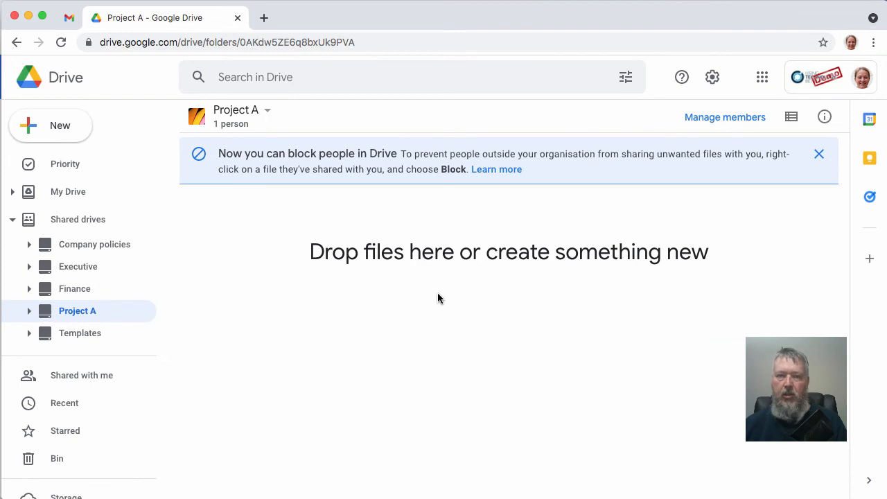
left_click(266, 111)
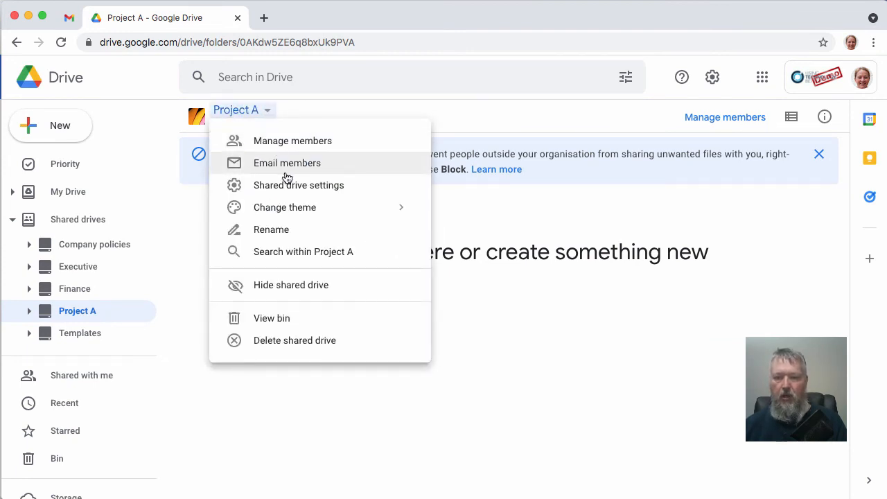
left_click(287, 182)
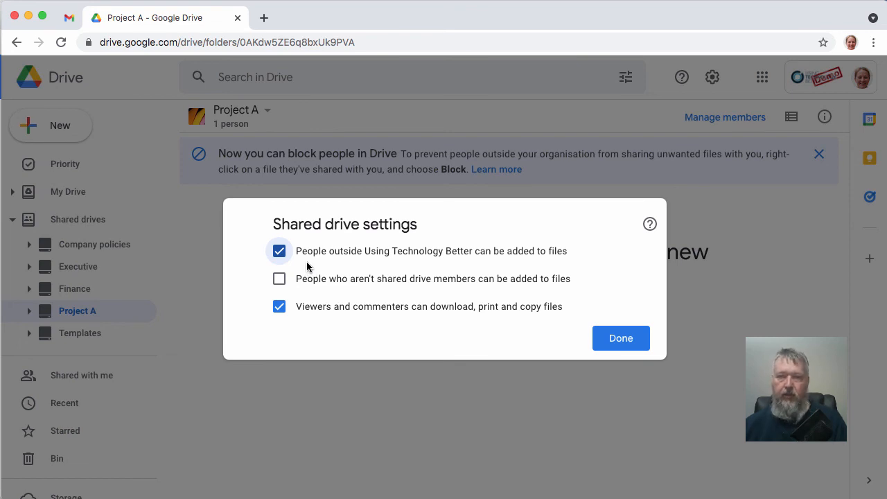
left_click(620, 338)
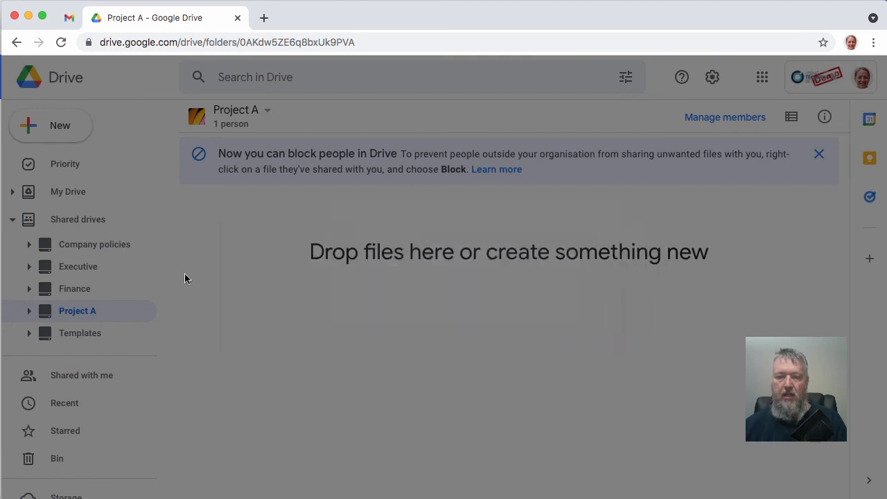
Create a new shared drive named "Project B".
right_click(77, 220)
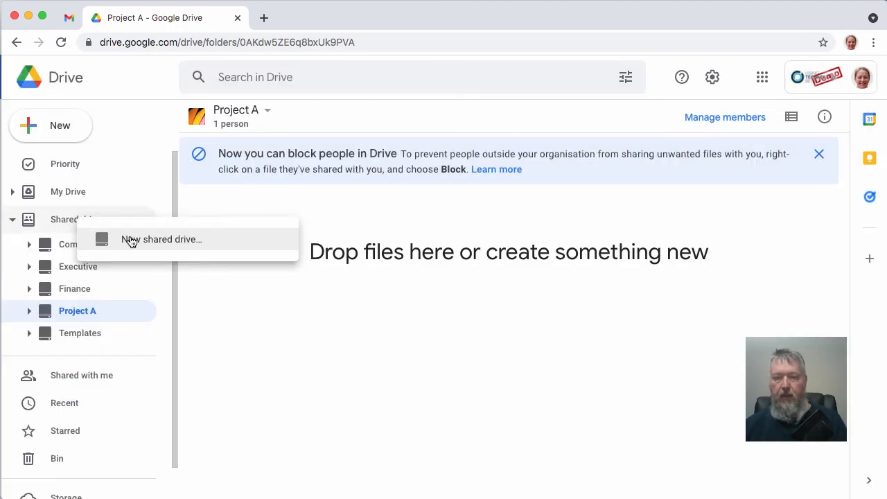
left_click(132, 239)
type("Project B")
left_click(530, 311)
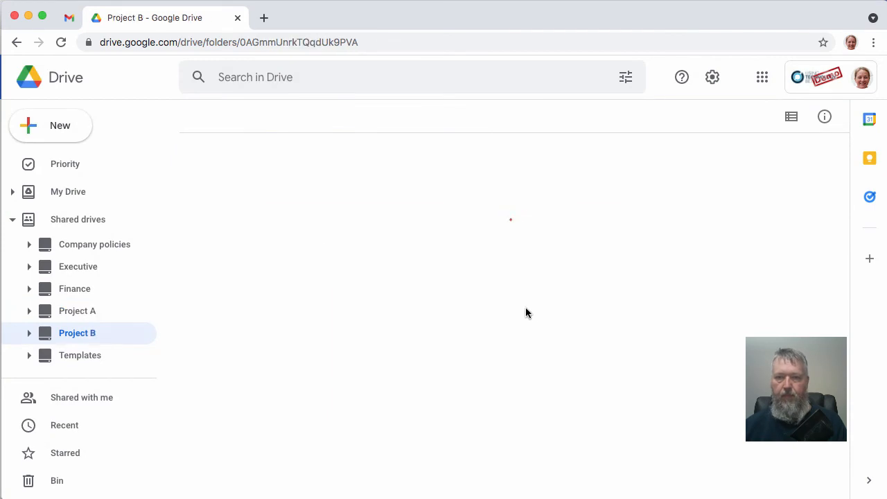
Open the Project B shared drive settings and check whether access for people outside Using Technology Better can be changed.
left_click(269, 111)
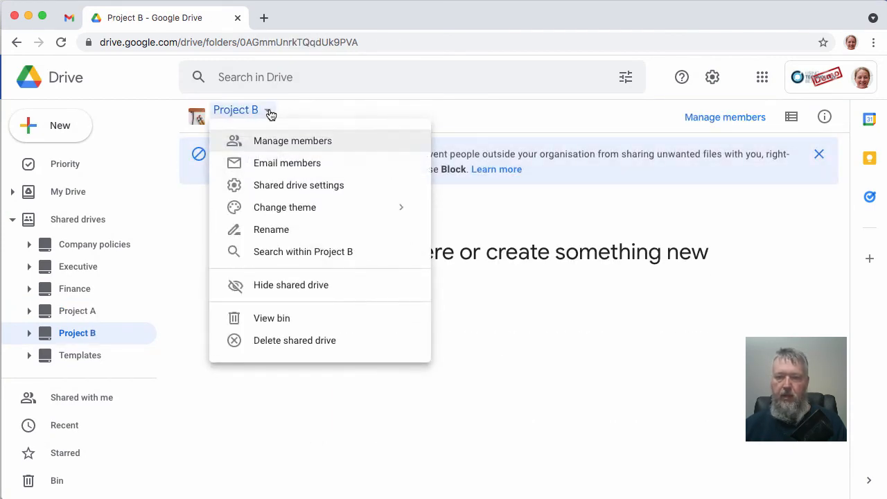
left_click(298, 186)
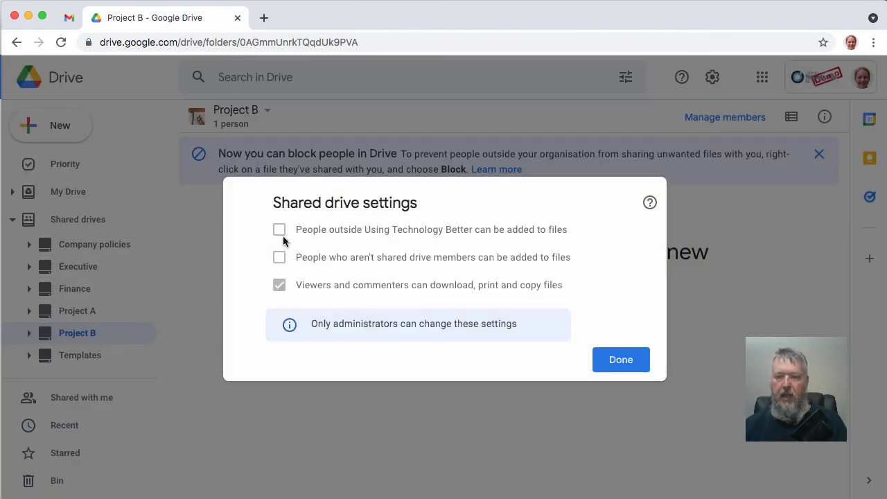
mouse_move(277, 235)
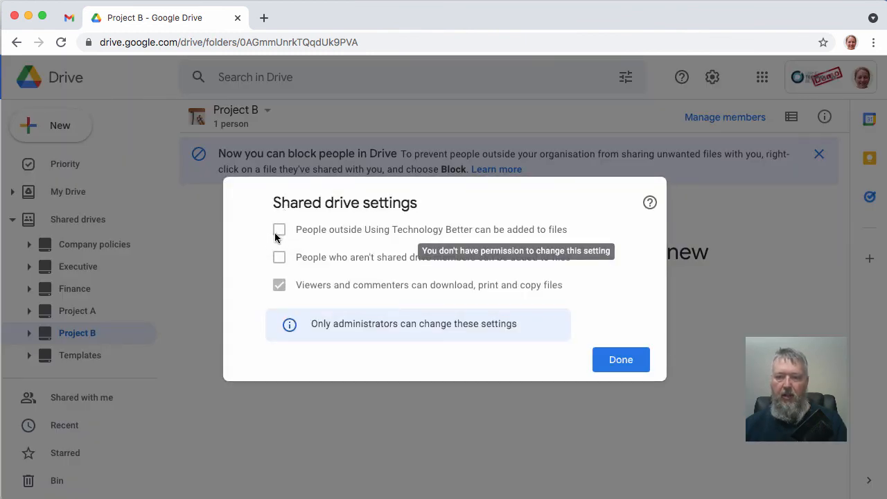